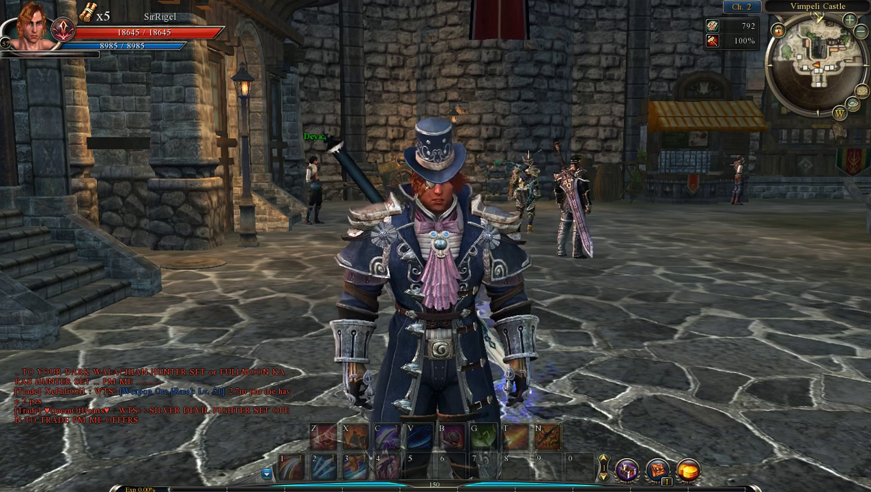
Step: Try the Turn Off Camera Shake and Smooth Camera Movement/Rotation options in the general preferences
key(Escape)
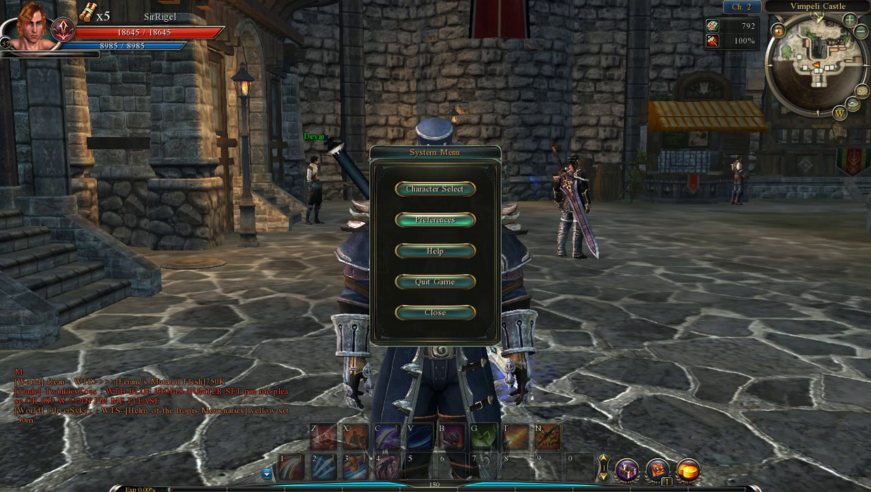
click(435, 219)
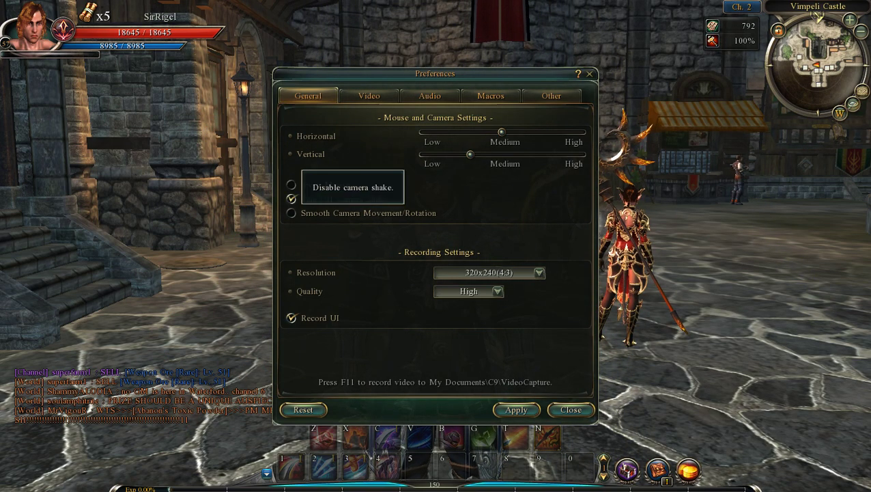
click(291, 199)
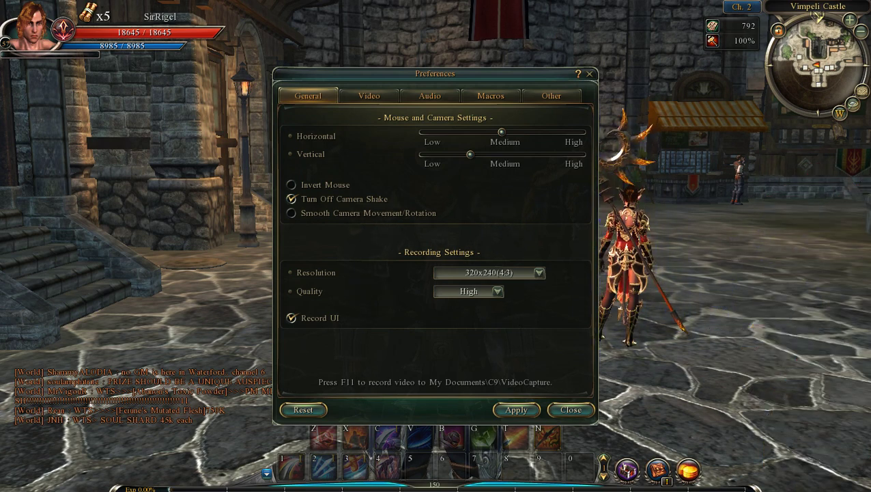
click(292, 213)
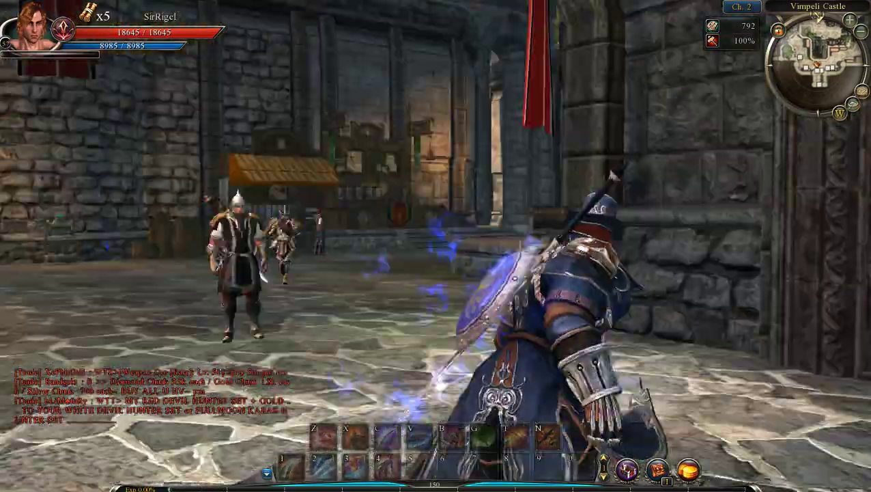
Step: Run the character around the Vimpeli Castle courtyard to examine how the camera moves
key(w)
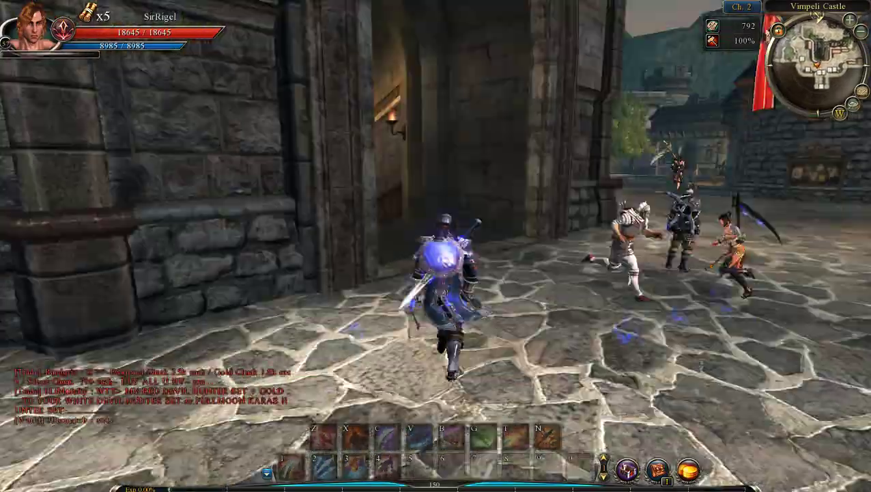
key(w)
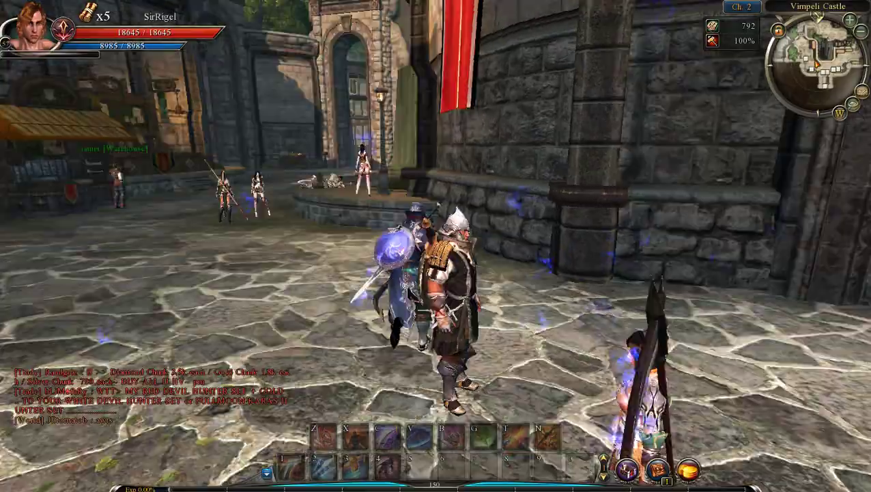
key(w)
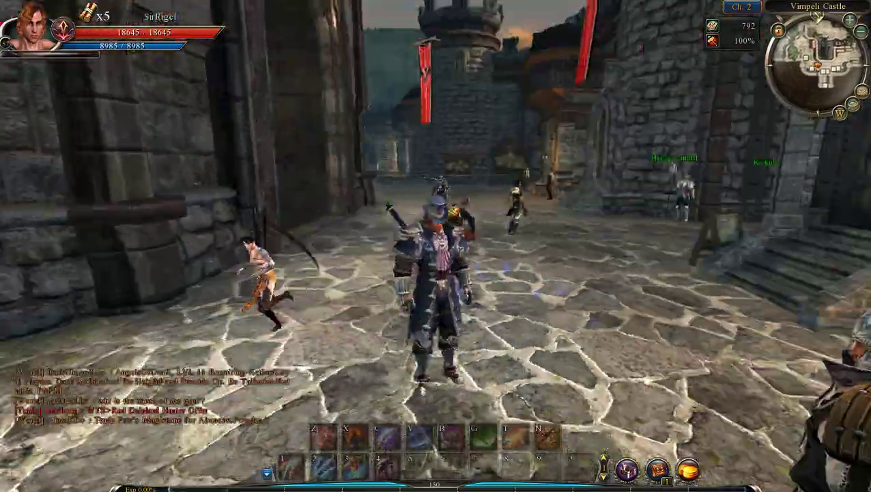
Step: Reopen the general preferences and review the available video recording resolutions and quality levels
key(Escape)
click(434, 220)
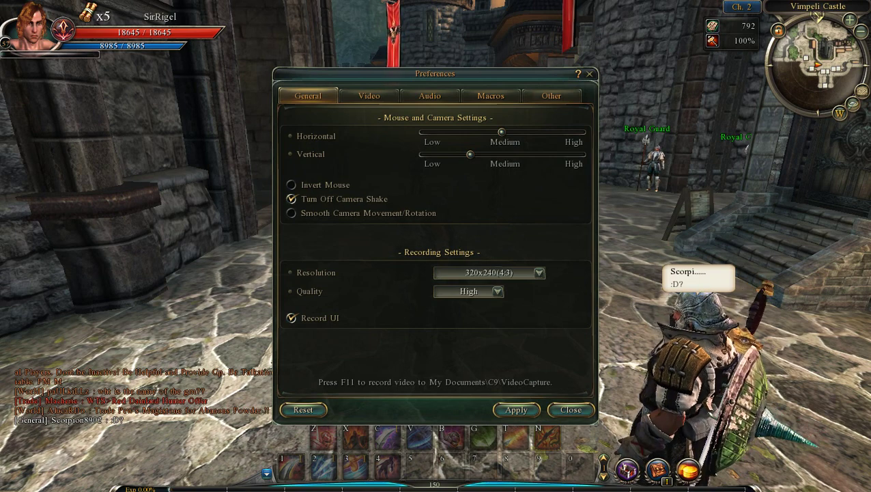
click(539, 272)
click(540, 272)
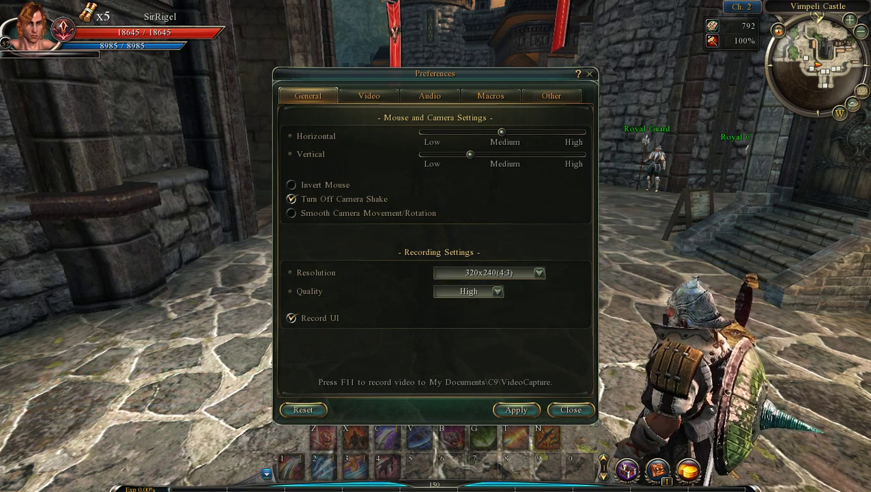
click(539, 272)
scroll(488, 324, down, 3)
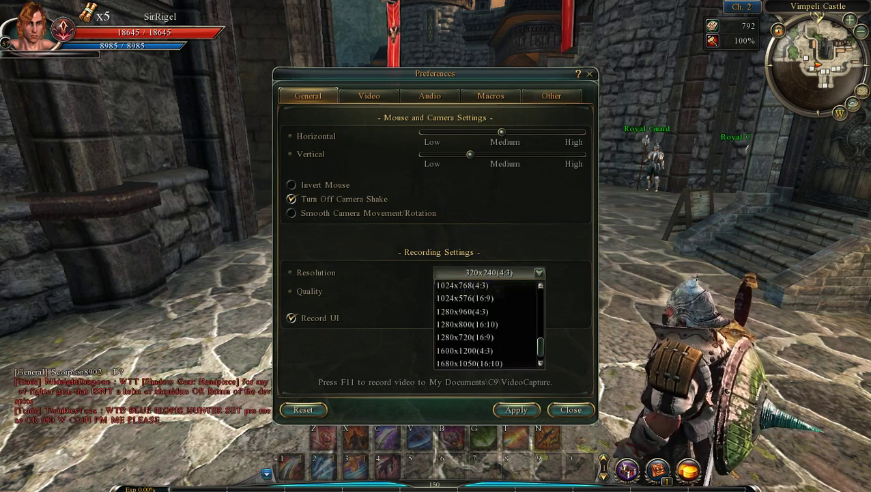
scroll(488, 324, up, 9)
click(540, 273)
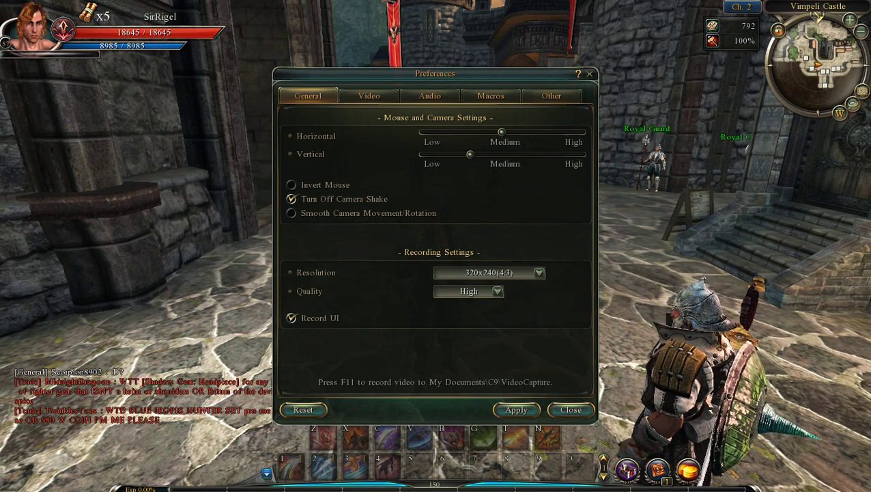
click(539, 273)
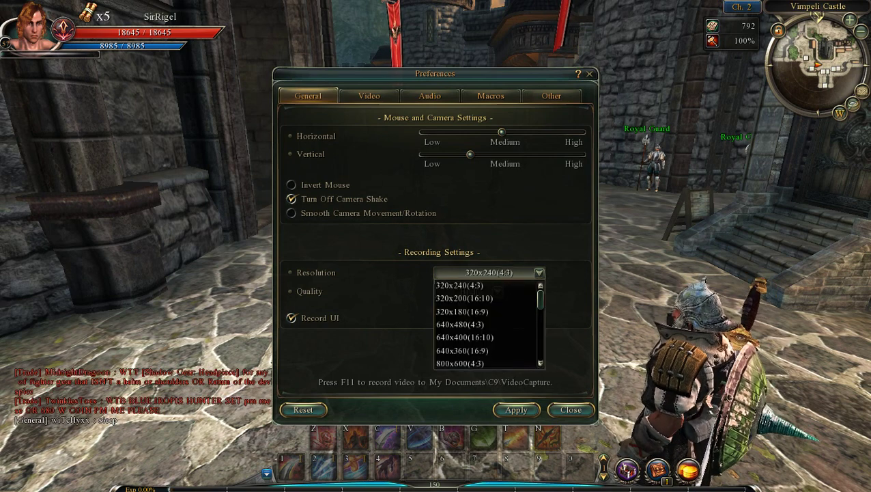
scroll(488, 324, down, 3)
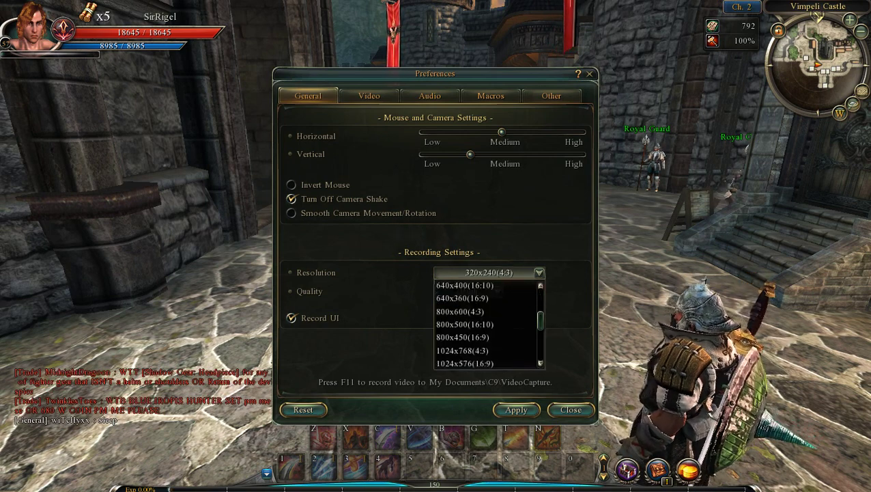
click(540, 273)
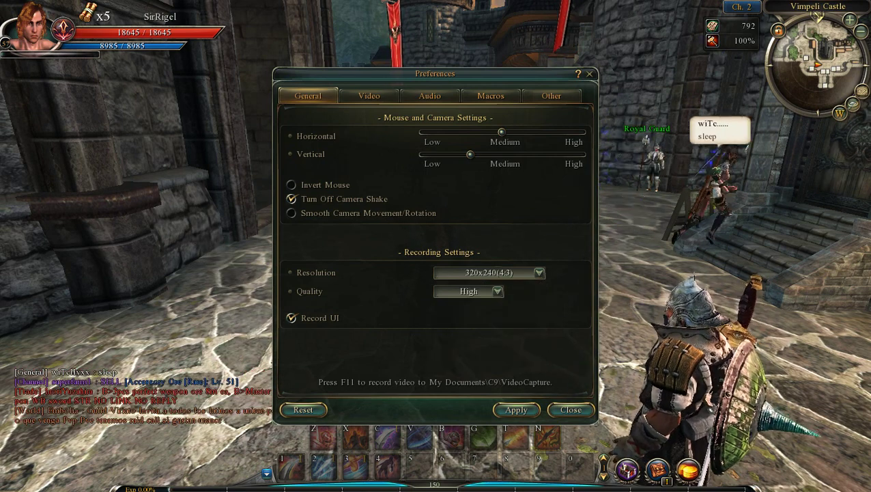
click(539, 273)
click(540, 273)
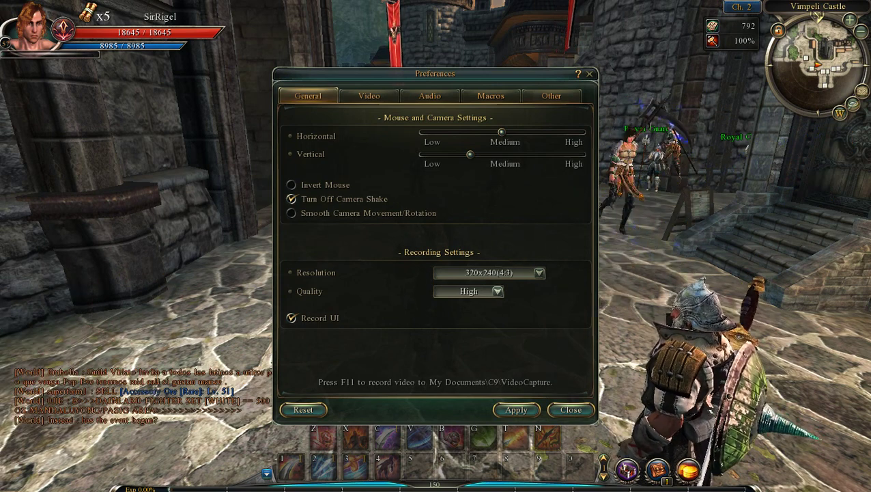
click(498, 292)
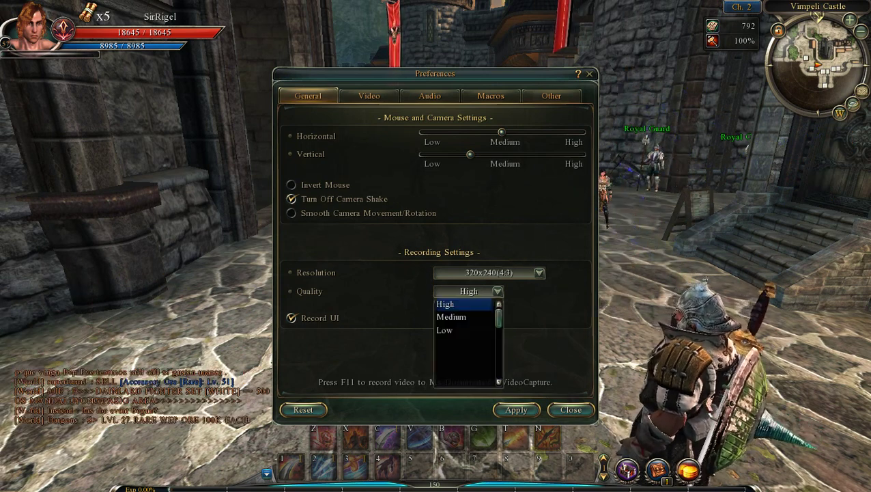
key(Escape)
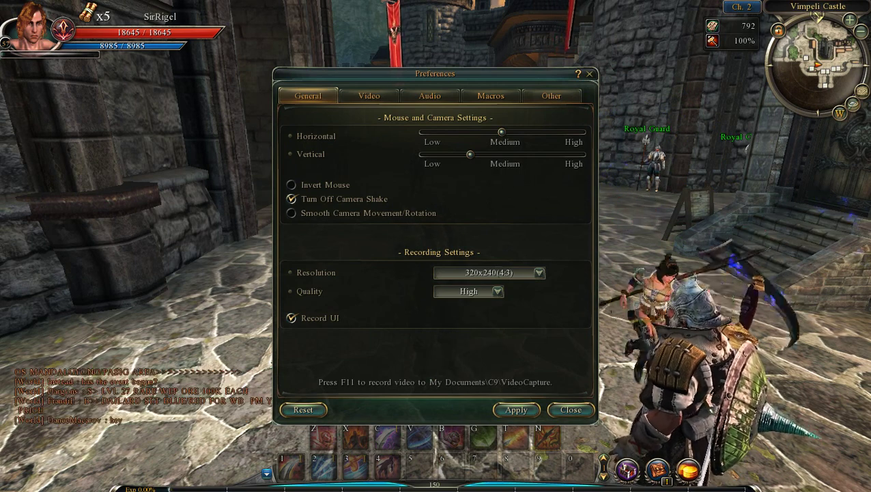
Step: Switch the Record UI option off and back on, and check the recording resolution list again
click(291, 318)
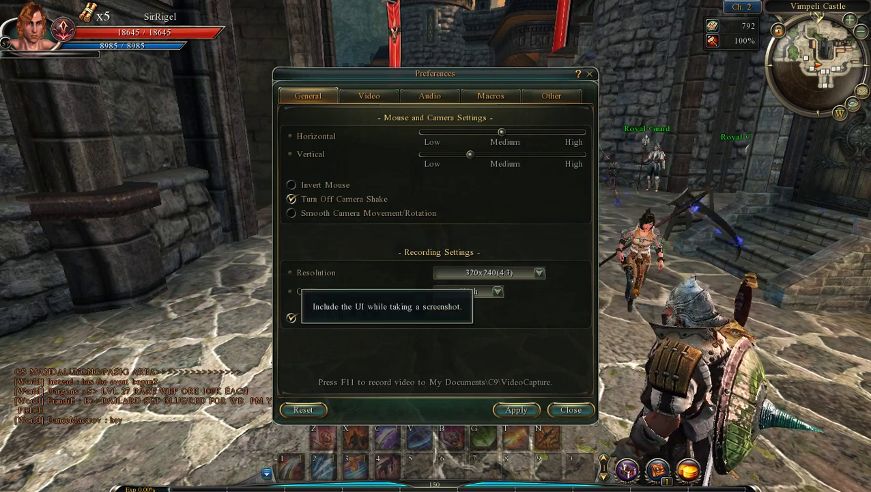
click(292, 317)
click(291, 317)
click(291, 318)
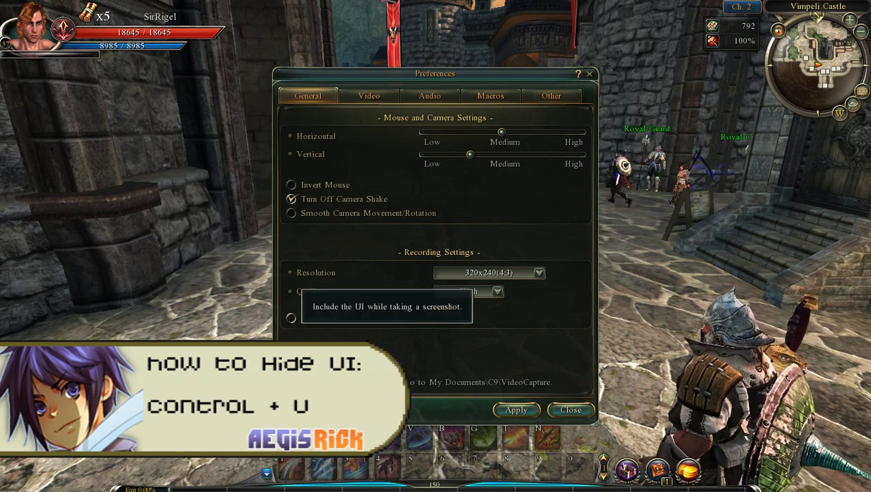
click(292, 318)
click(291, 317)
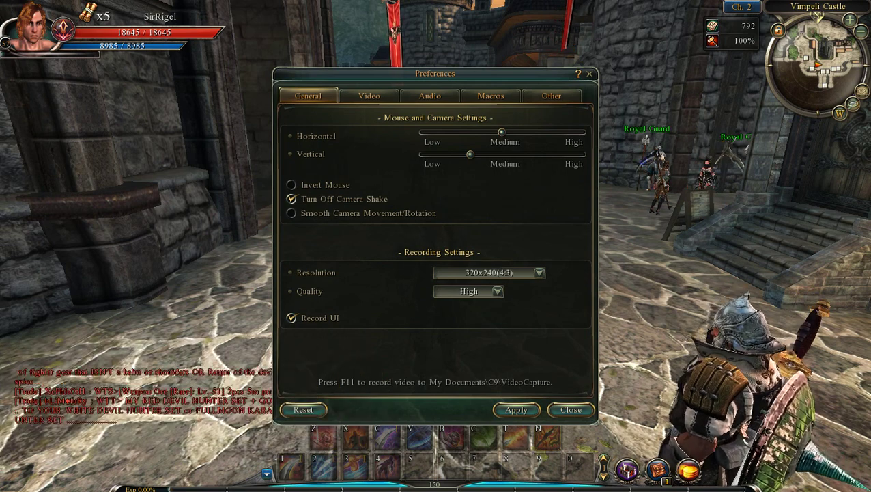
click(539, 273)
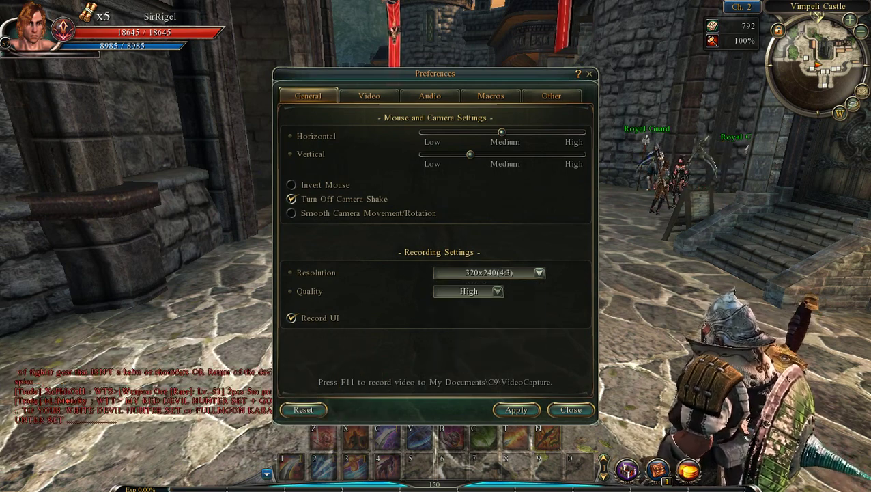
click(540, 273)
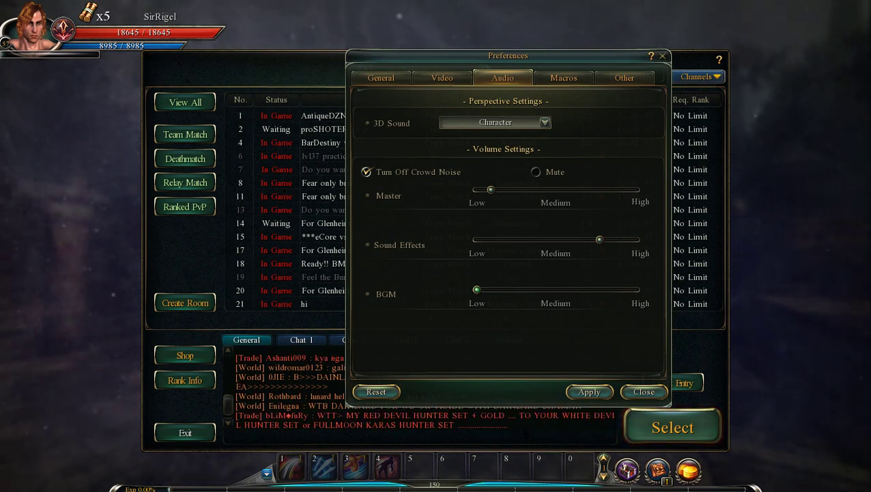
Step: Try the BGM volume at medium, return it to low, and bring the Master volume down close to low
drag(490, 290, 571, 290)
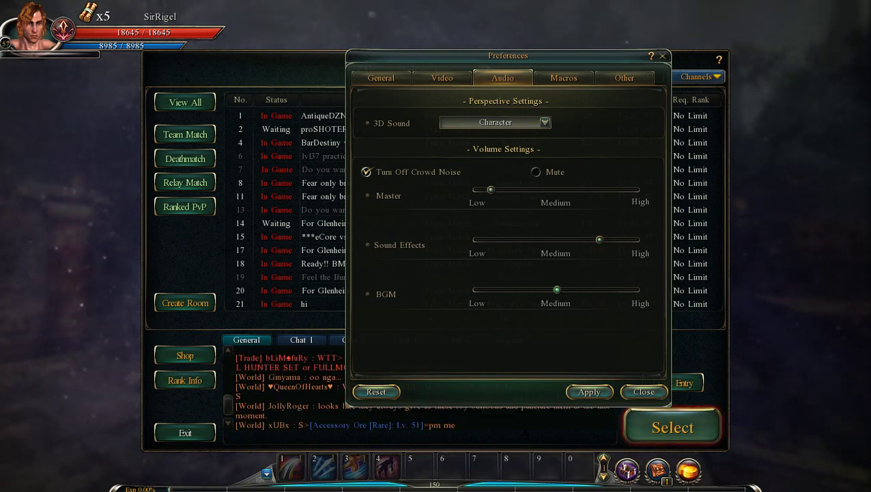
drag(549, 289, 477, 290)
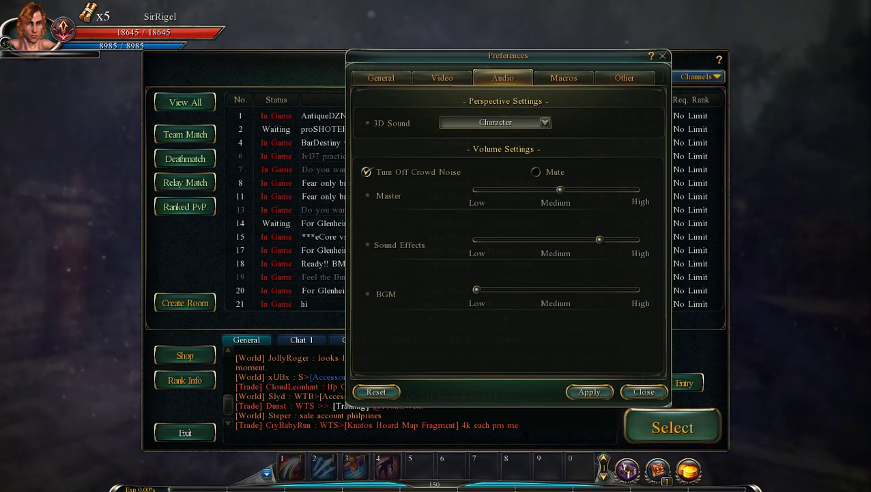
drag(554, 190, 493, 190)
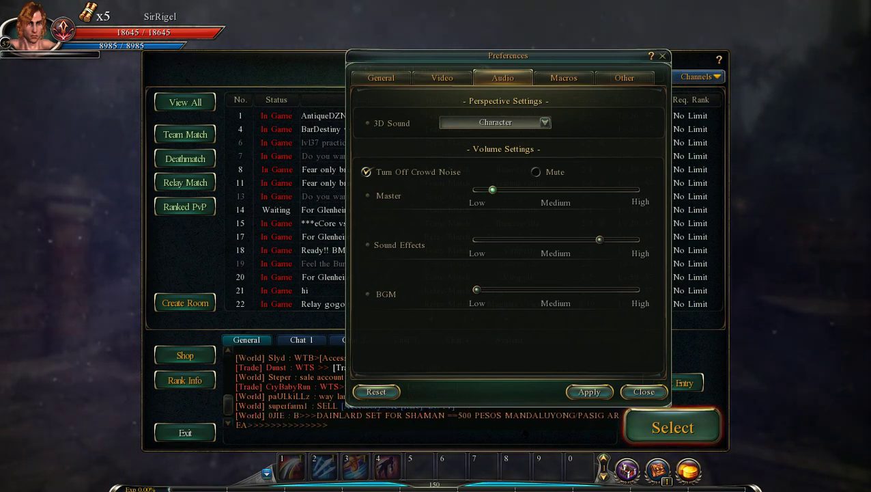
drag(493, 190, 496, 190)
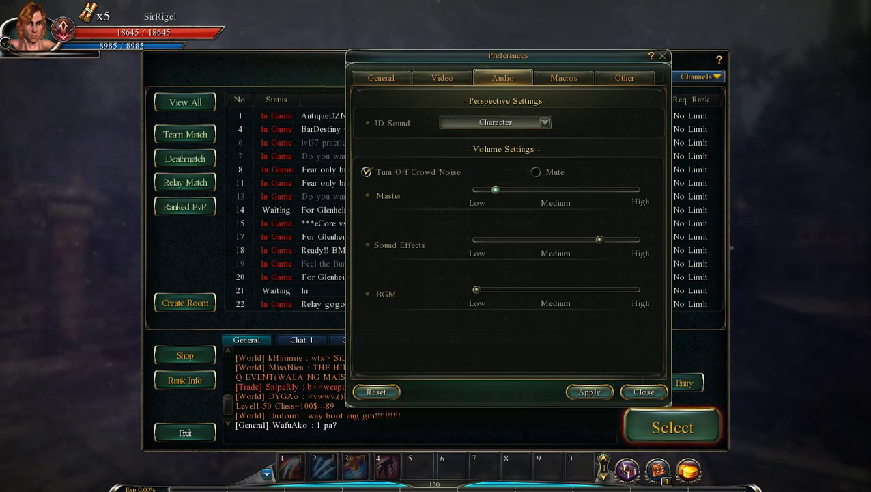
Step: Try the village crowd noise with the Master volume raised, and restore Turn Off Crowd Noise with the Master volume close to low
click(366, 172)
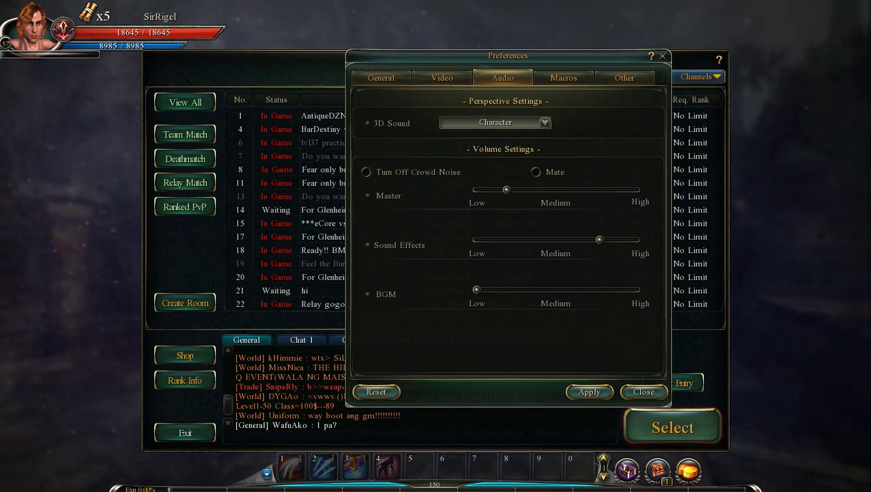
drag(507, 190, 605, 189)
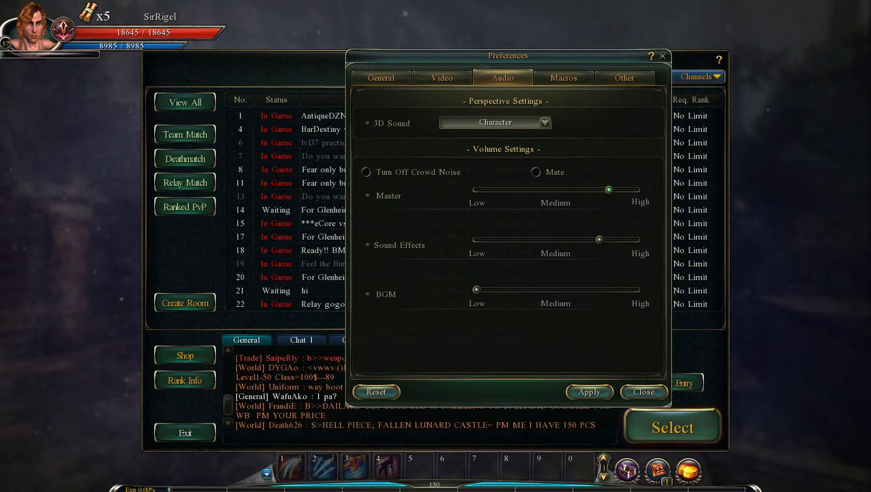
drag(508, 190, 499, 190)
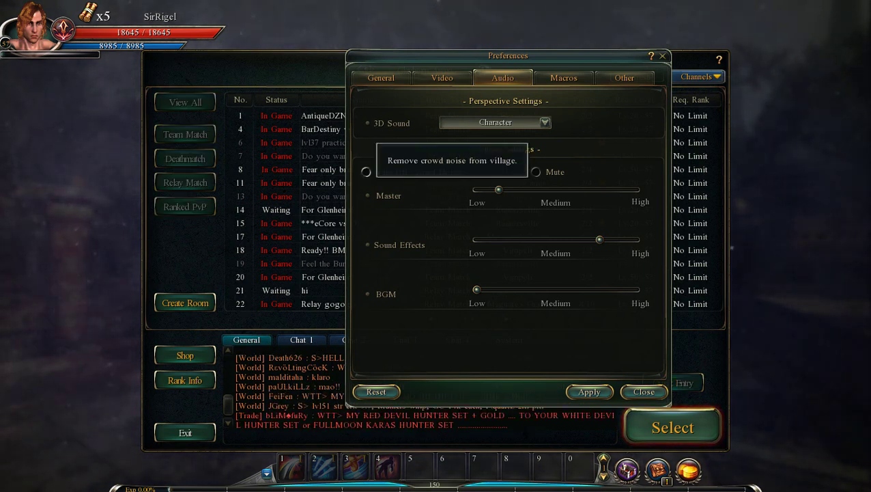
click(366, 171)
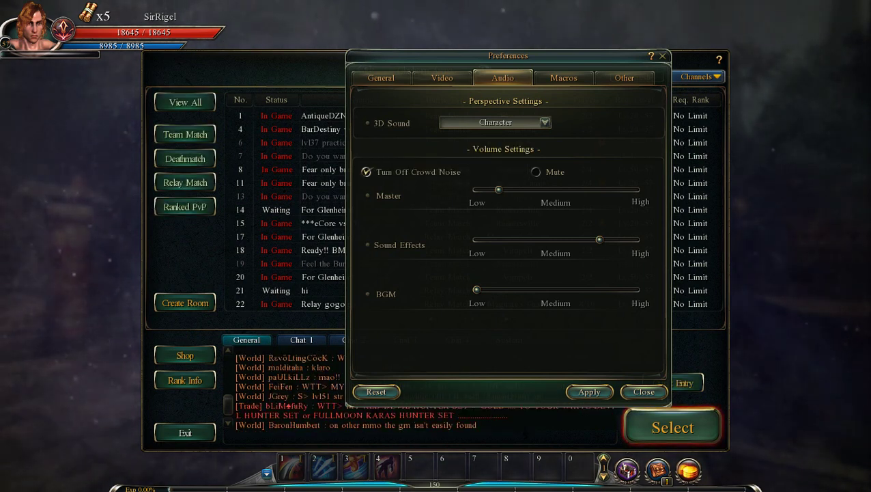
drag(500, 189, 491, 189)
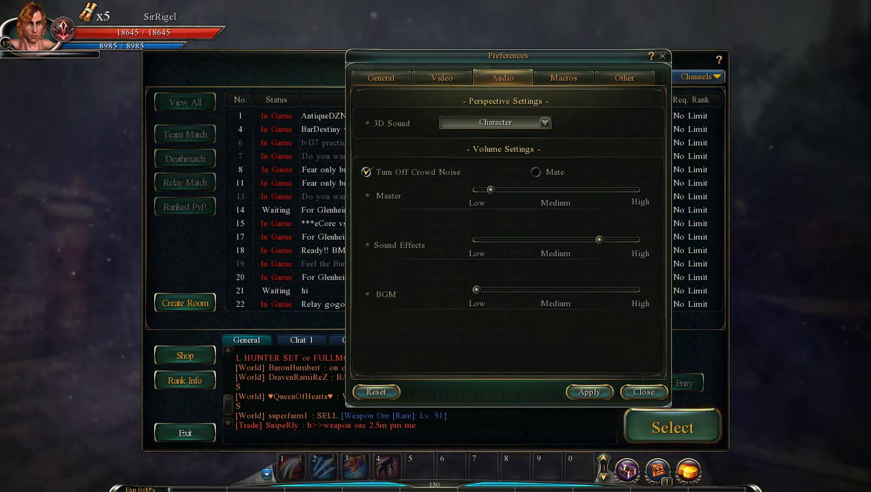
Step: Review the 3D Sound perspective choices in the audio preferences and keep Character
click(545, 122)
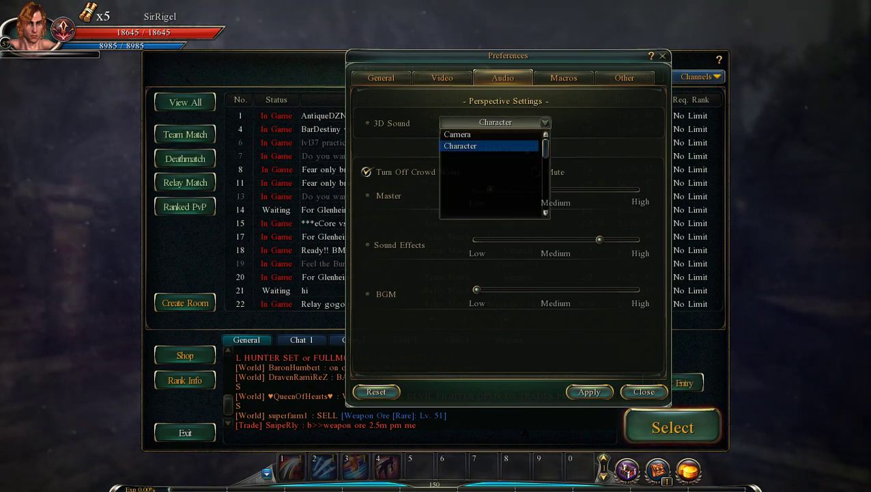
click(544, 123)
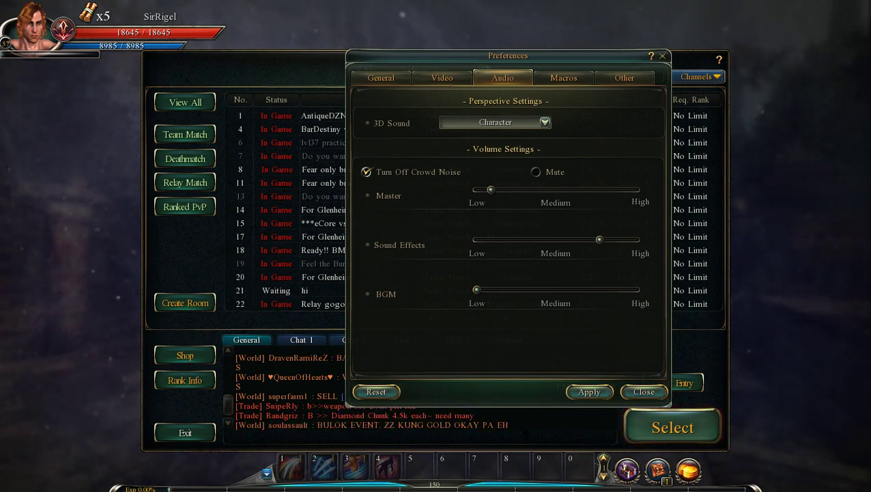
click(544, 122)
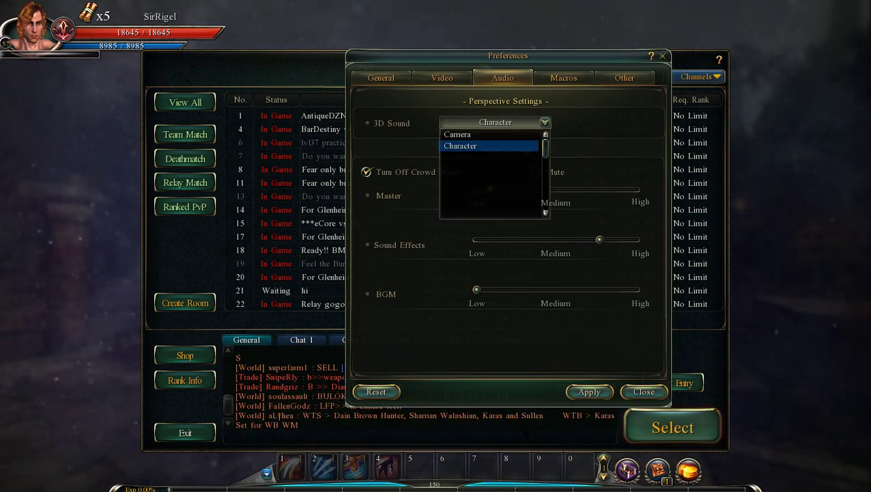
click(489, 146)
Step: Switch the 3D Sound perspective to Camera and back to Character twice
click(544, 122)
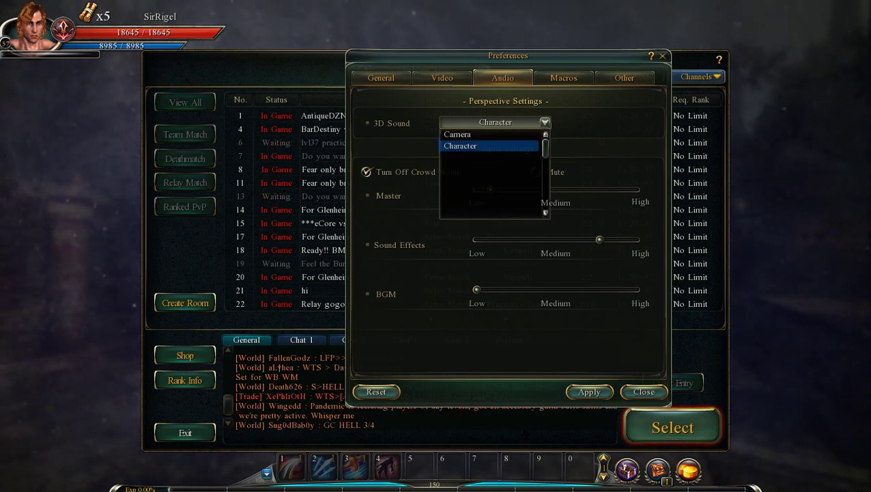
click(489, 134)
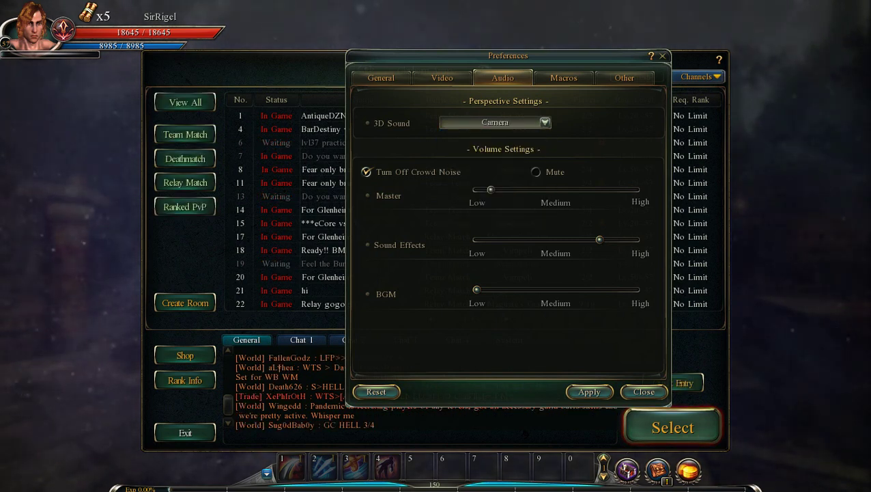
click(544, 122)
click(490, 145)
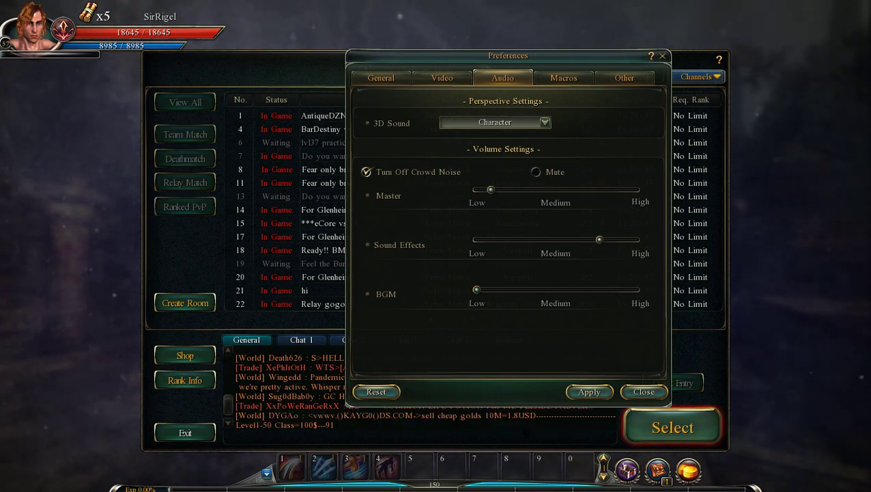
click(545, 123)
click(545, 122)
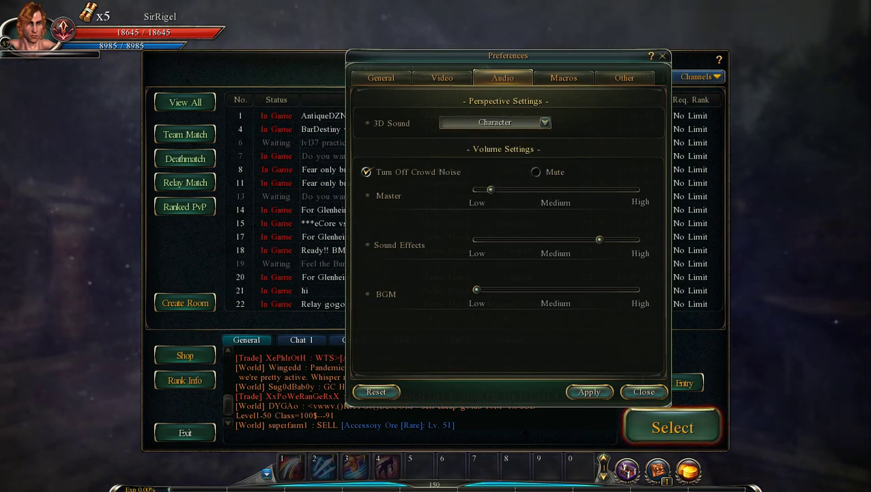
click(545, 122)
click(458, 134)
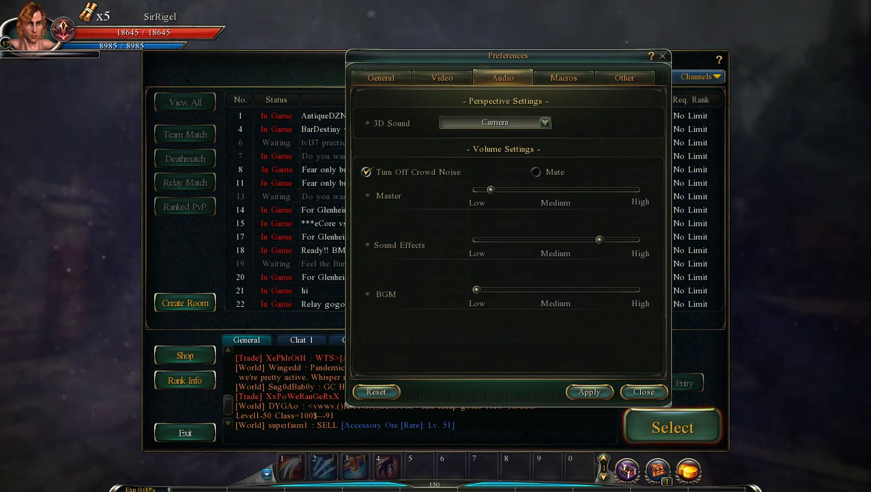
click(544, 122)
click(471, 145)
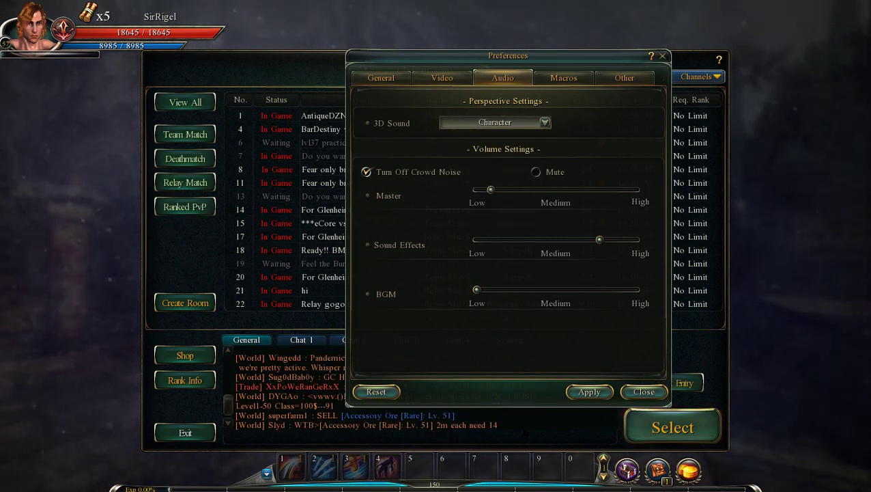